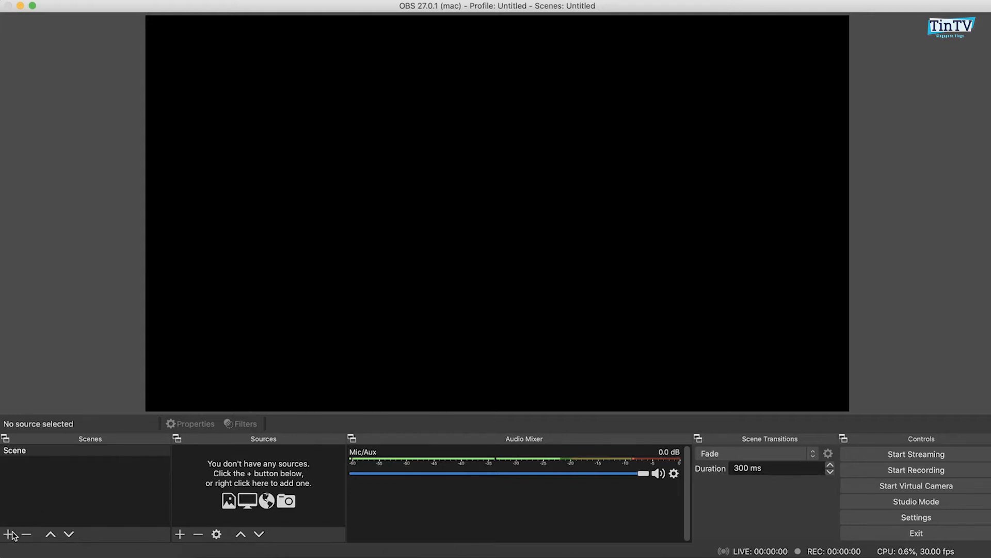
# Add a new Video Capture Device source named Camera1 to the existing scene.
pyautogui.press('Escape')
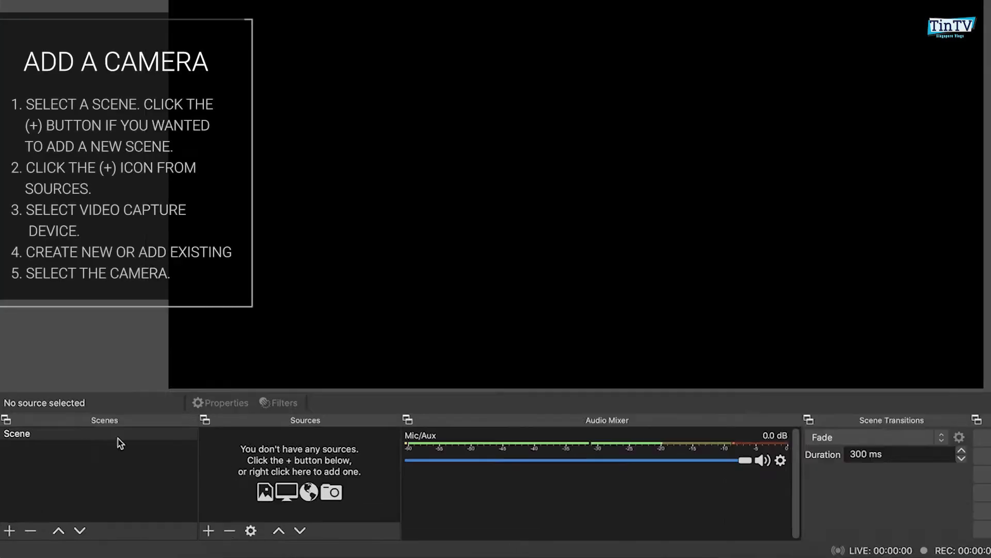
pyautogui.click(102, 453)
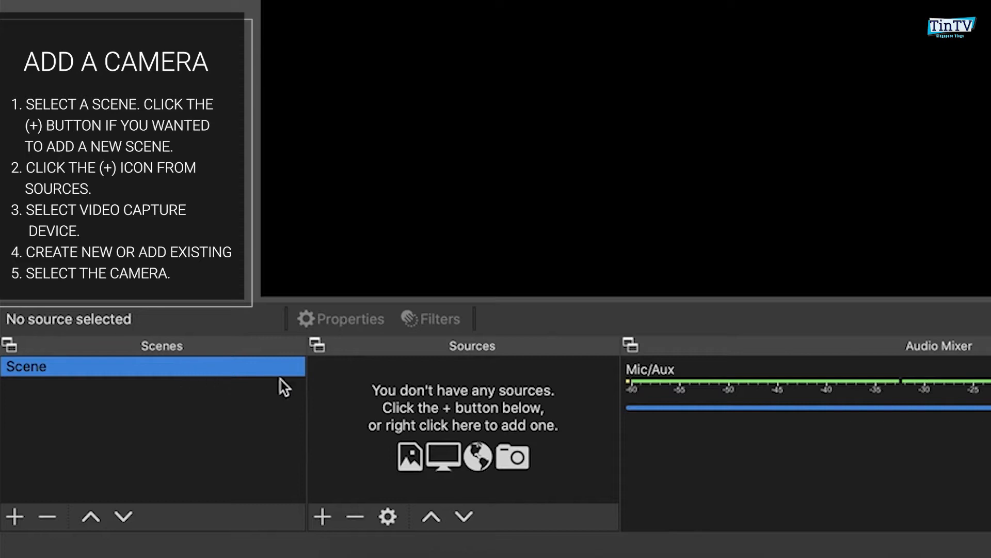
pyautogui.click(331, 521)
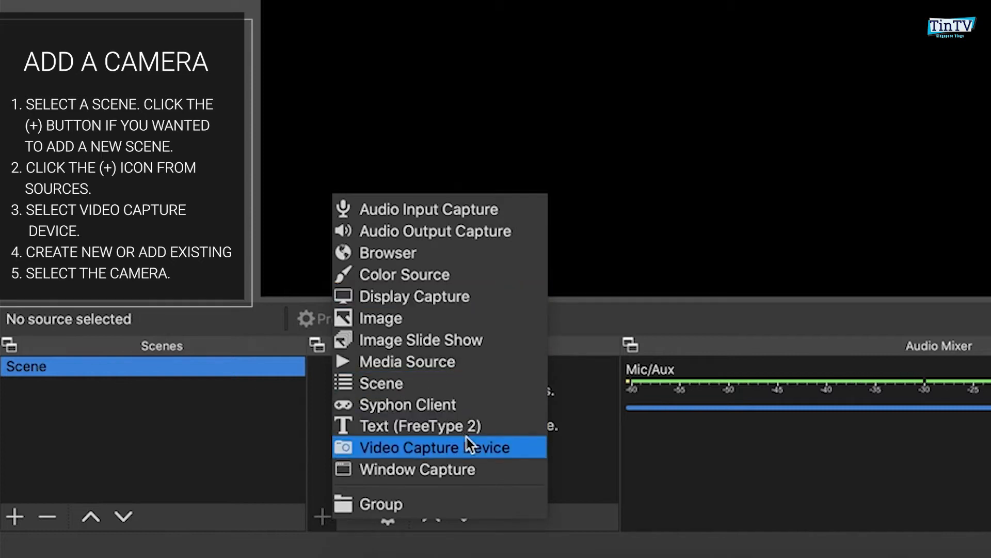
pyautogui.click(520, 443)
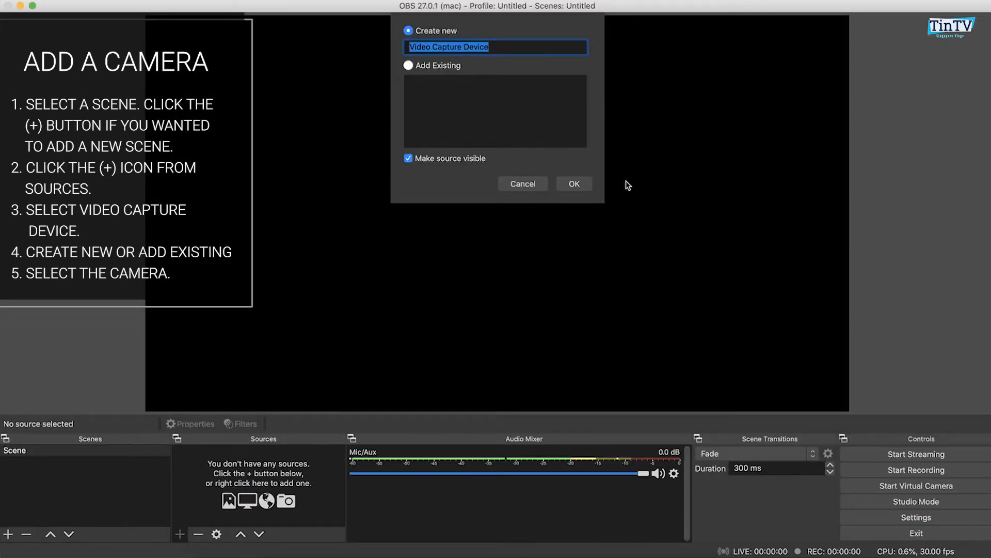
pyautogui.write('Camera1')
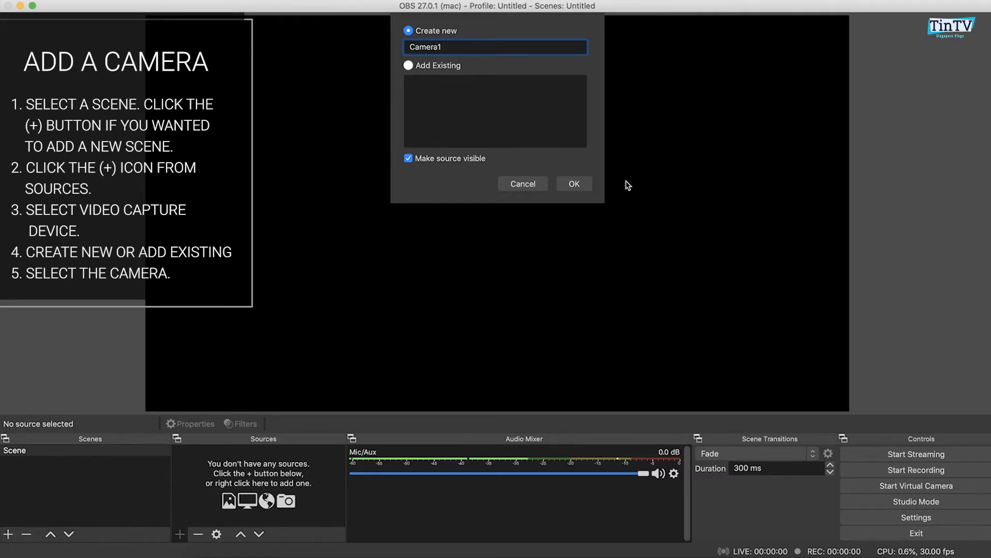
pyautogui.press('Return')
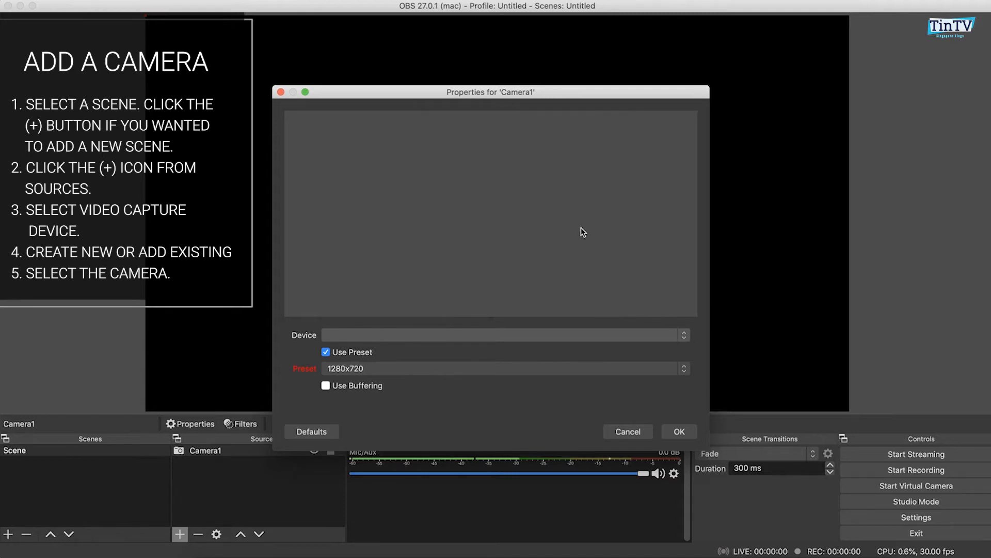
# Set Camera1's device to Logitech Webcam C930e with the 1920x1080 preset.
pyautogui.click(565, 336)
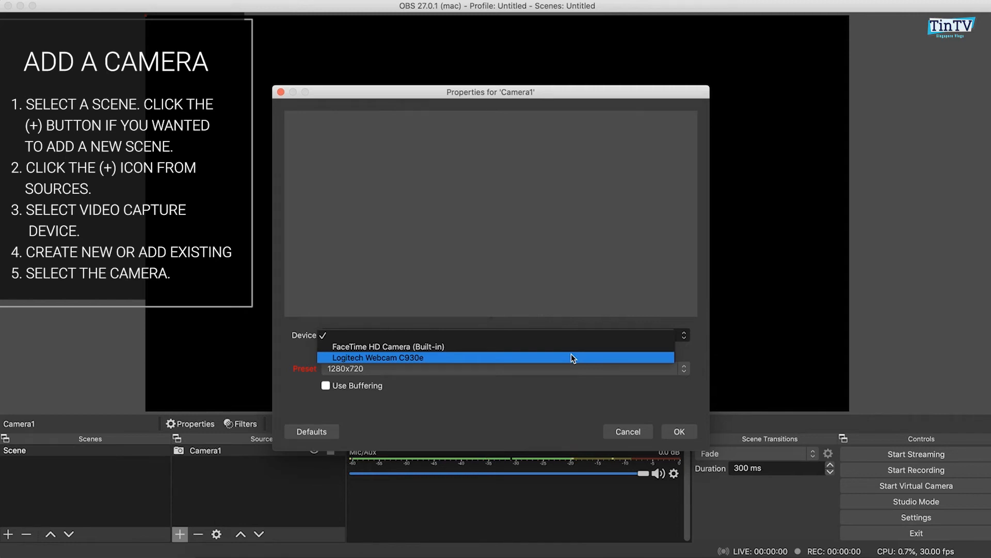
pyautogui.click(572, 357)
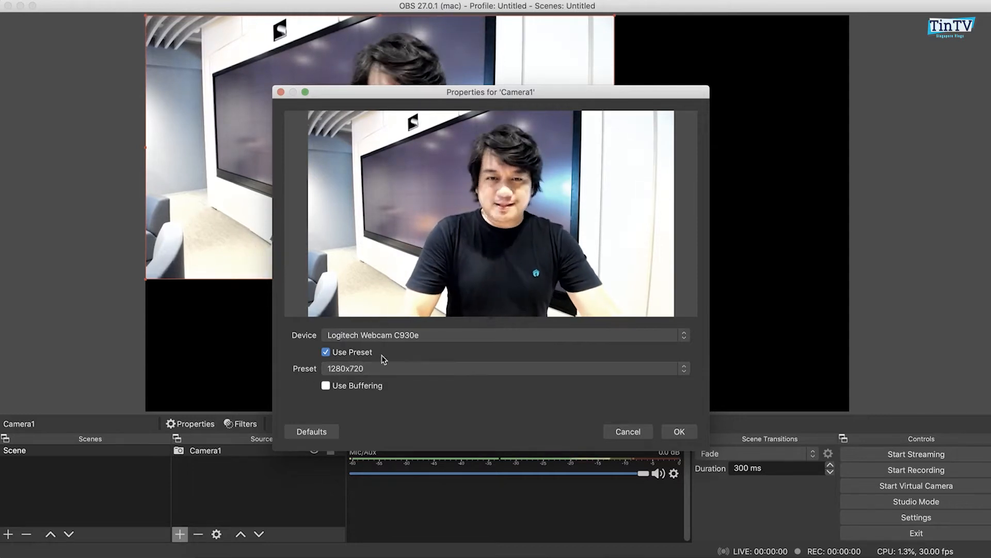
pyautogui.click(416, 368)
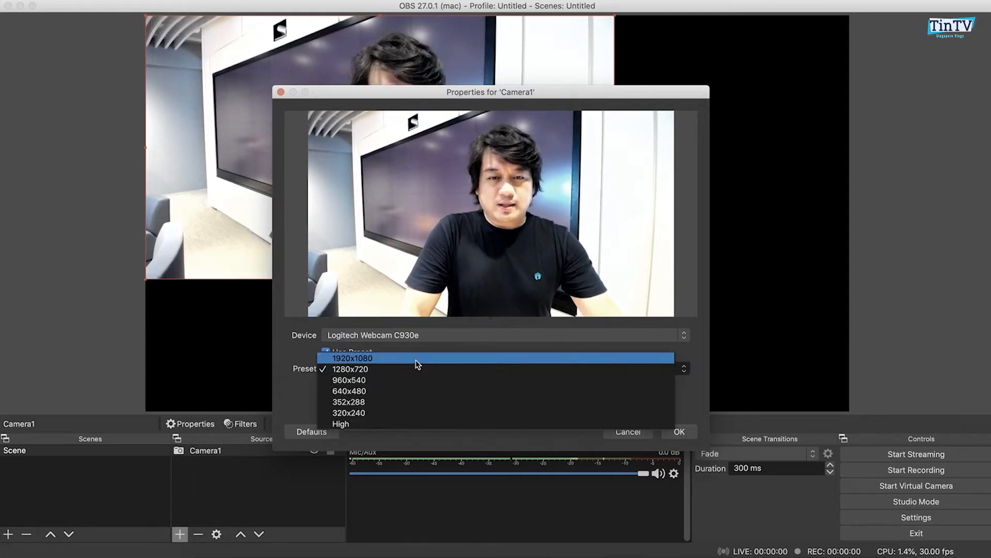
pyautogui.click(416, 358)
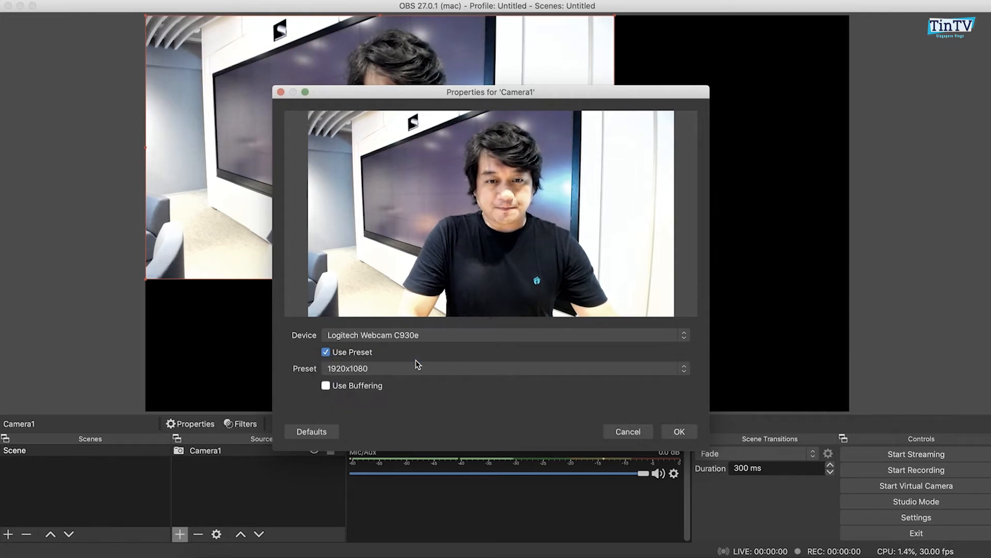
pyautogui.click(679, 431)
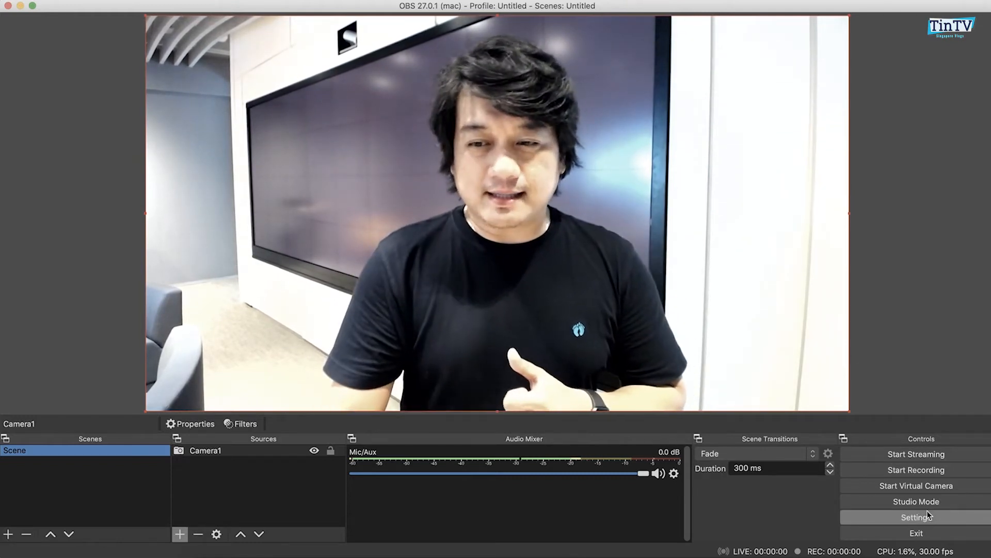
# Set the streaming service to Facebook Live in the stream settings.
pyautogui.click(932, 521)
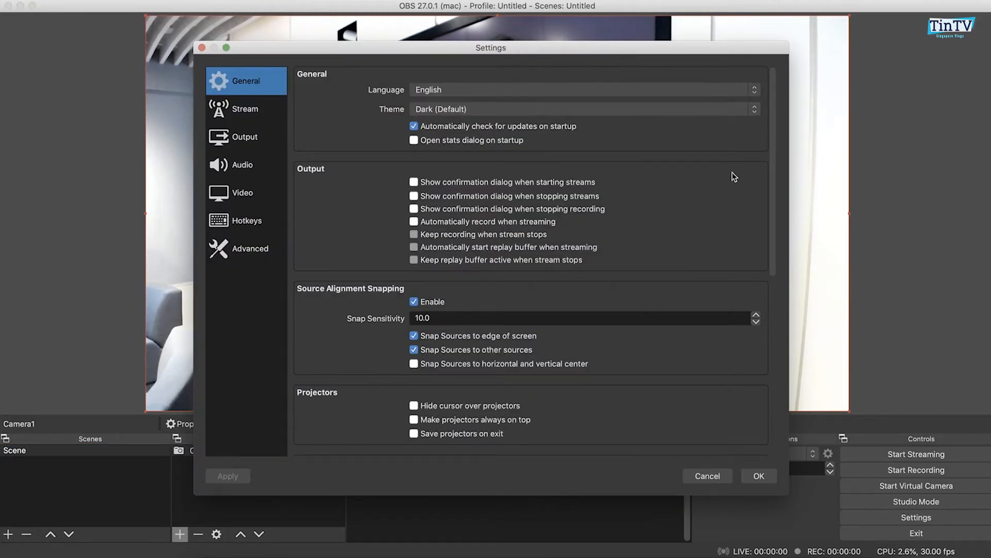
pyautogui.click(249, 110)
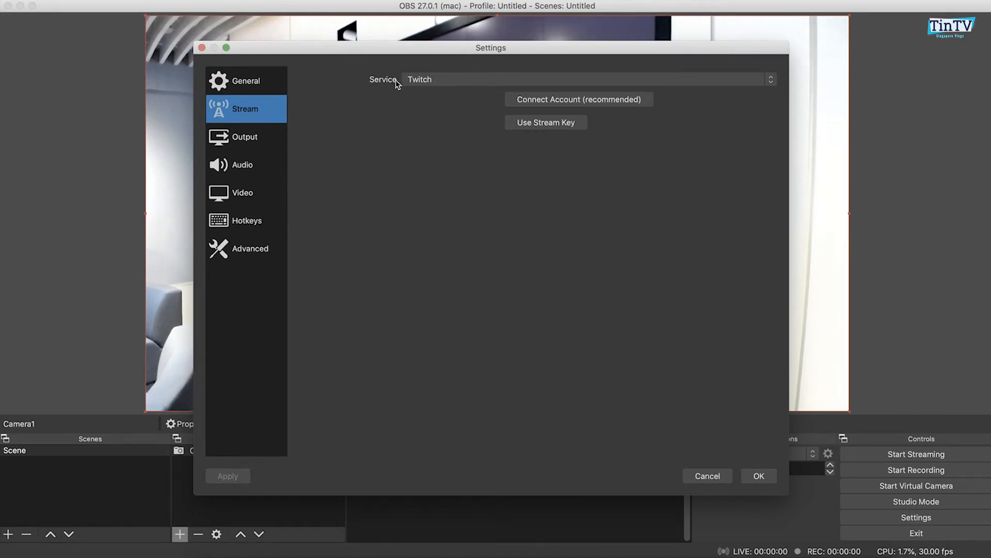
pyautogui.click(419, 80)
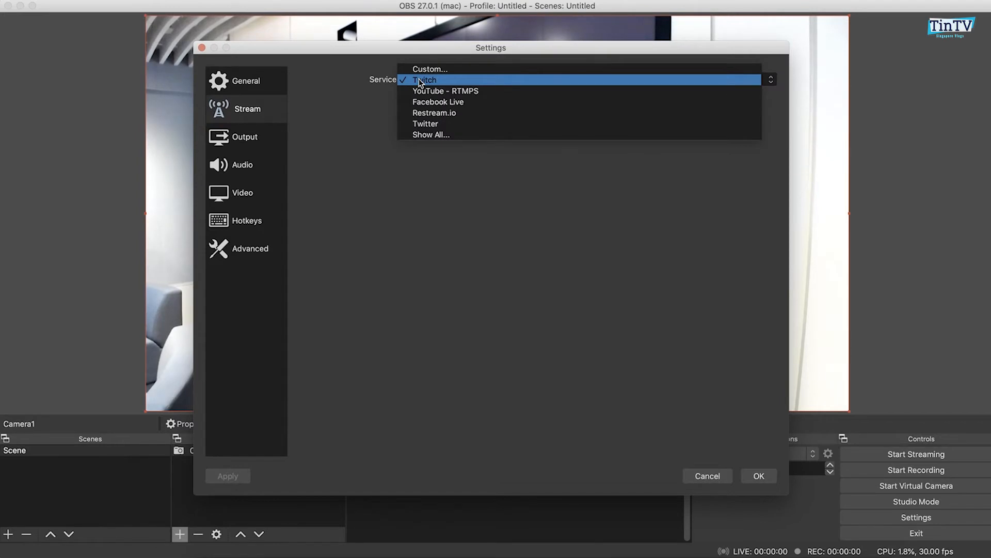
pyautogui.click(472, 101)
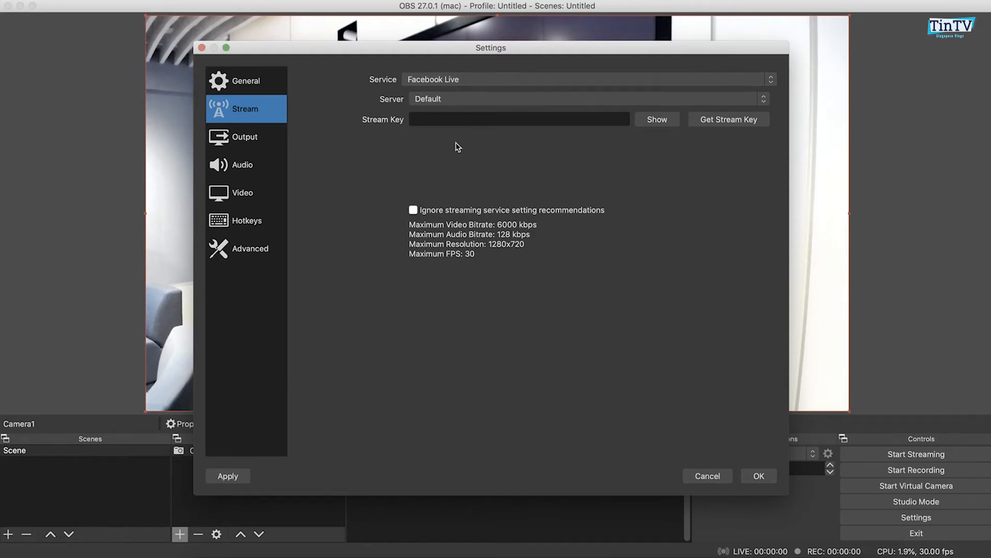
# Open Facebook Live Producer to get a stream key and choose the managed page TinTv as the posting destination.
pyautogui.click(744, 119)
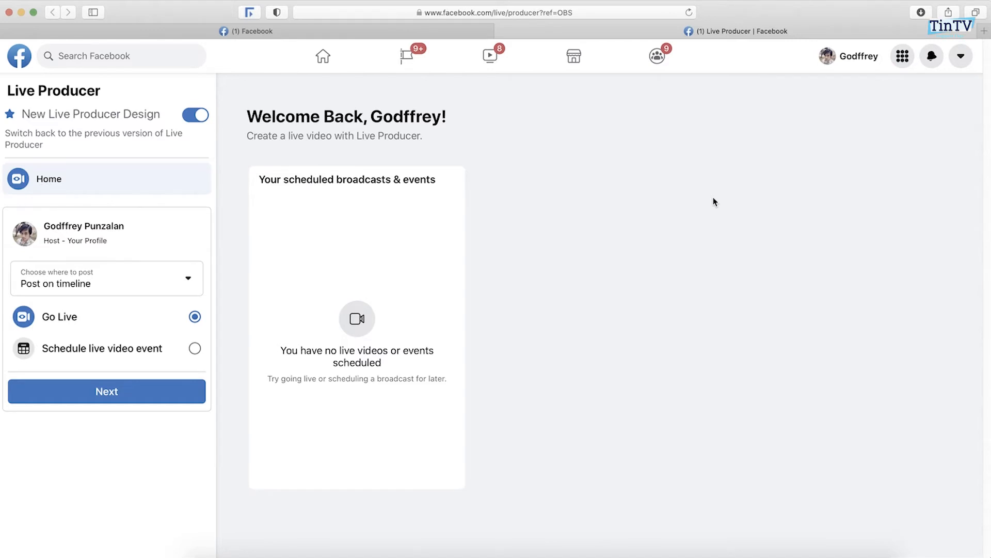
pyautogui.click(180, 279)
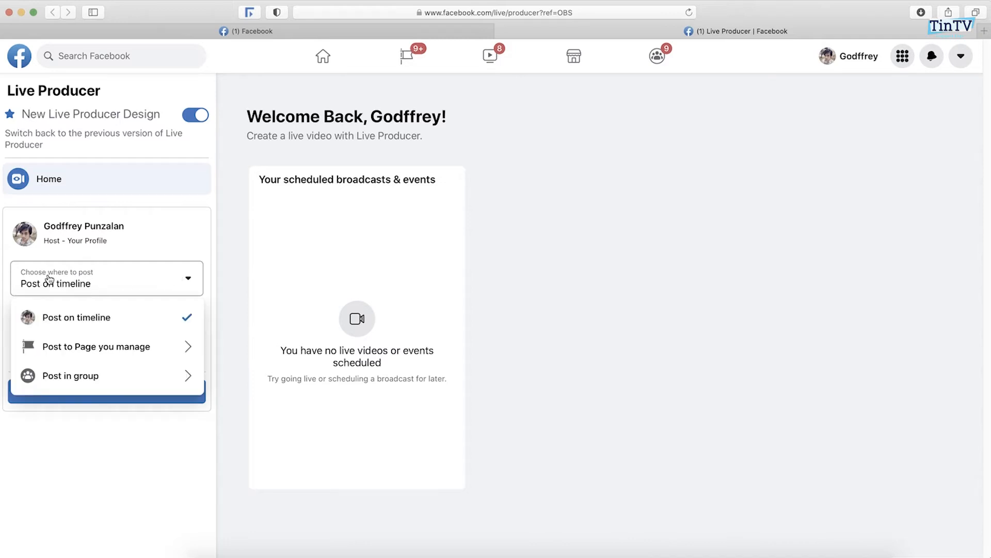
pyautogui.click(83, 343)
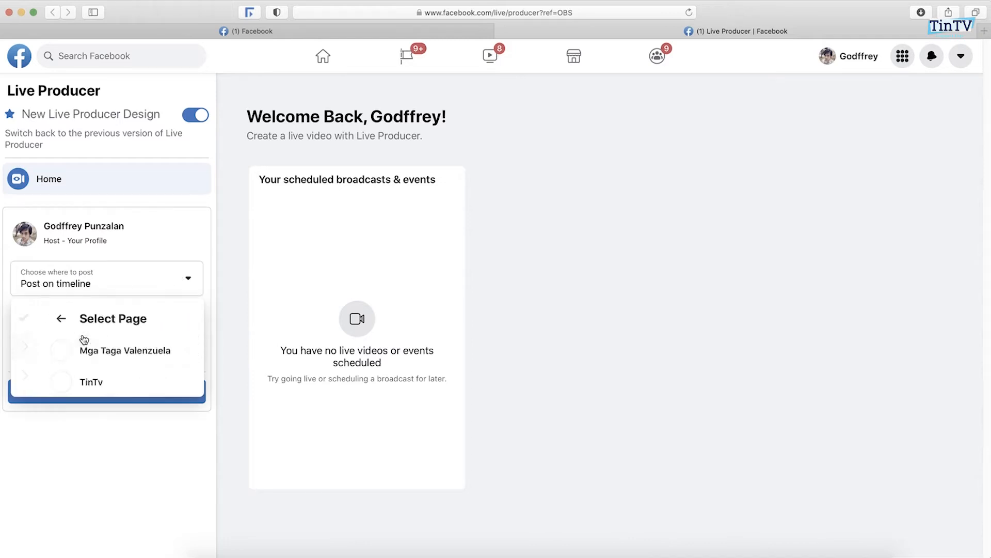
pyautogui.click(192, 288)
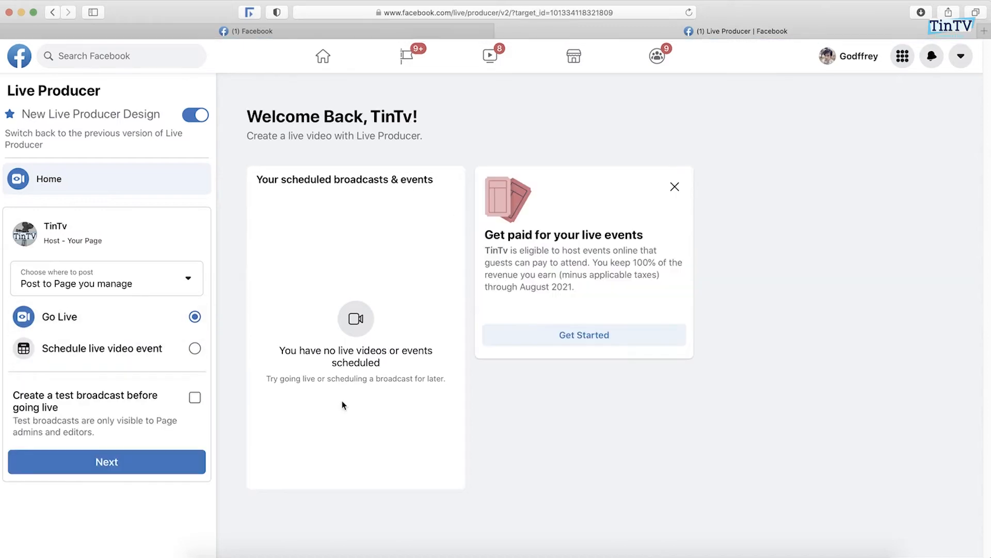
# Create a test broadcast before going live and copy its stream key from the stream setup.
pyautogui.click(195, 397)
pyautogui.click(161, 461)
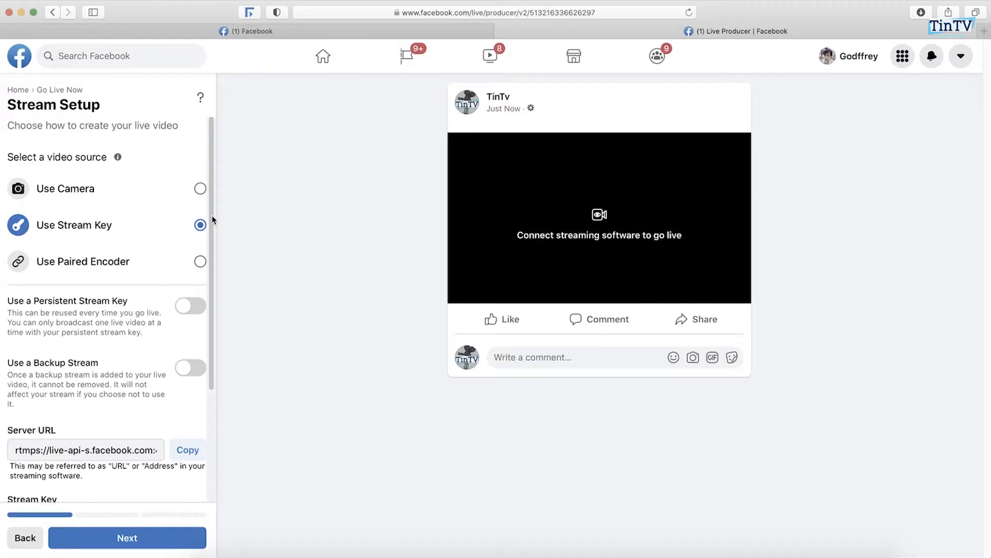
pyautogui.moveTo(212, 215); pyautogui.dragTo(214, 375)
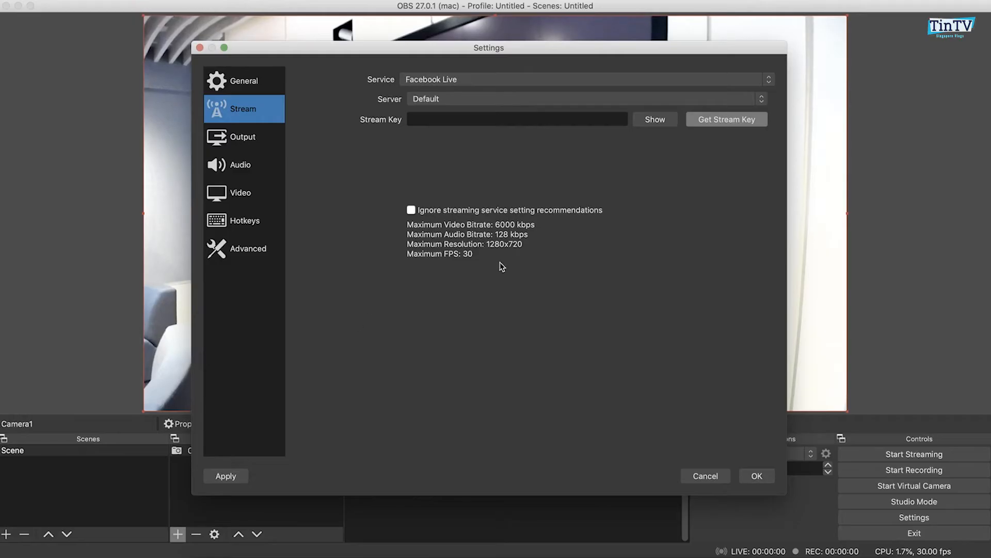
# Switch to OBS, paste the Facebook stream key into the stream settings and save them.
pyautogui.click(480, 116)
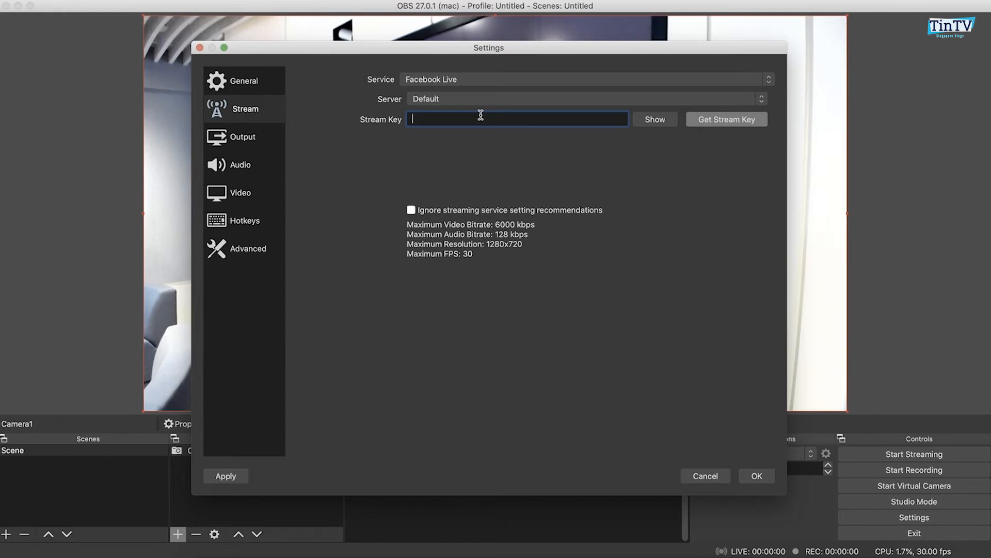
pyautogui.press('super+v')
pyautogui.click(758, 476)
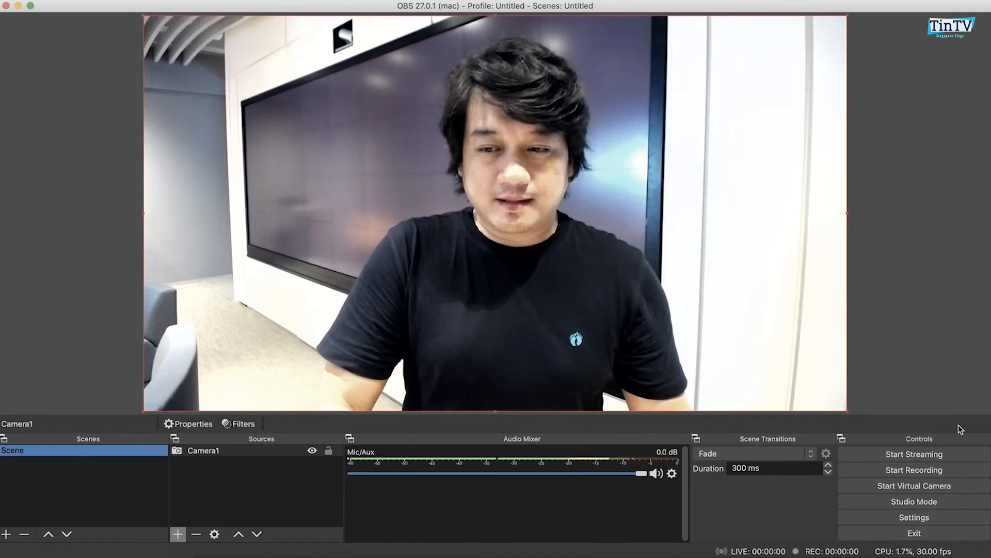
# Start streaming, then continue the stream setup in Facebook Live Producer to the dashboard.
pyautogui.click(950, 457)
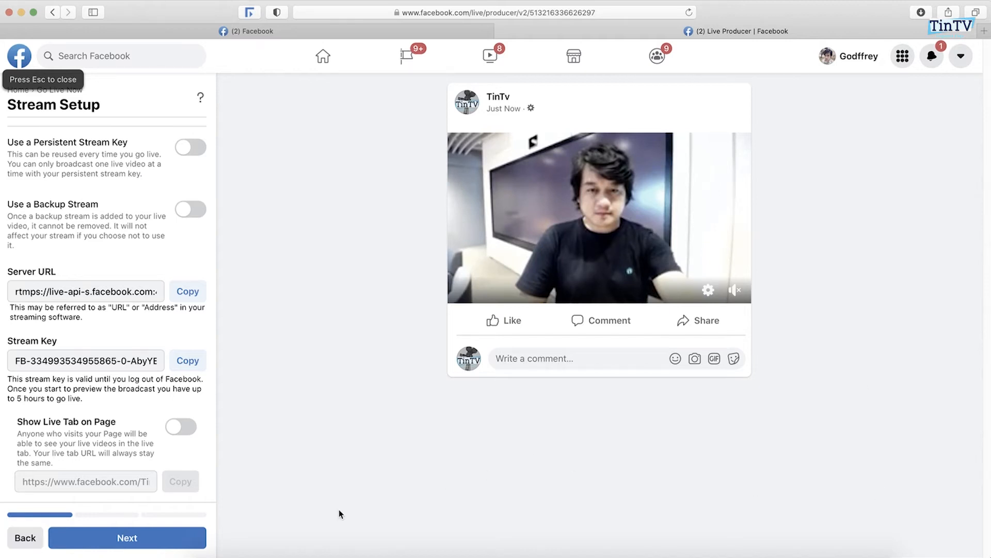
pyautogui.click(184, 540)
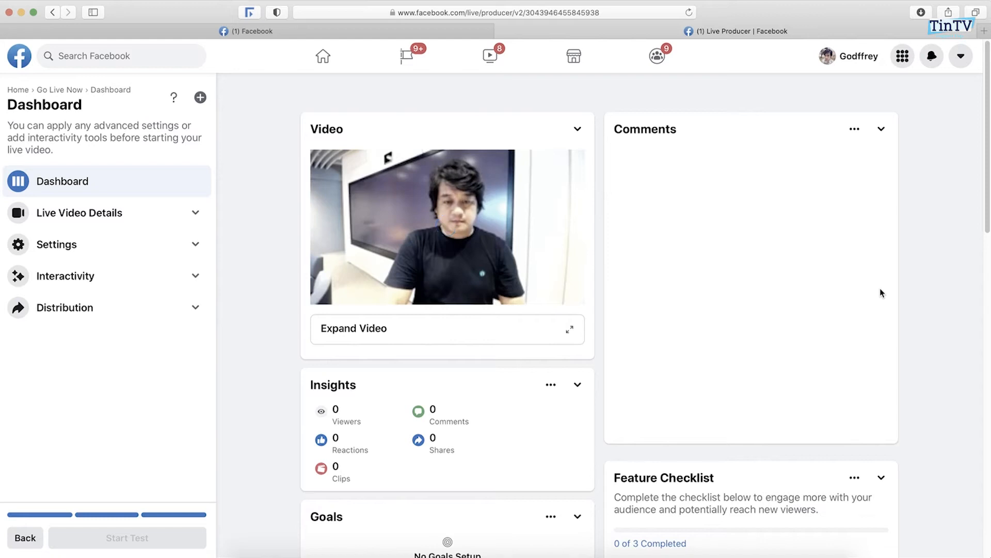
# Switch back to OBS and add a second scene, keeping the suggested name.
pyautogui.press('super+Tab')
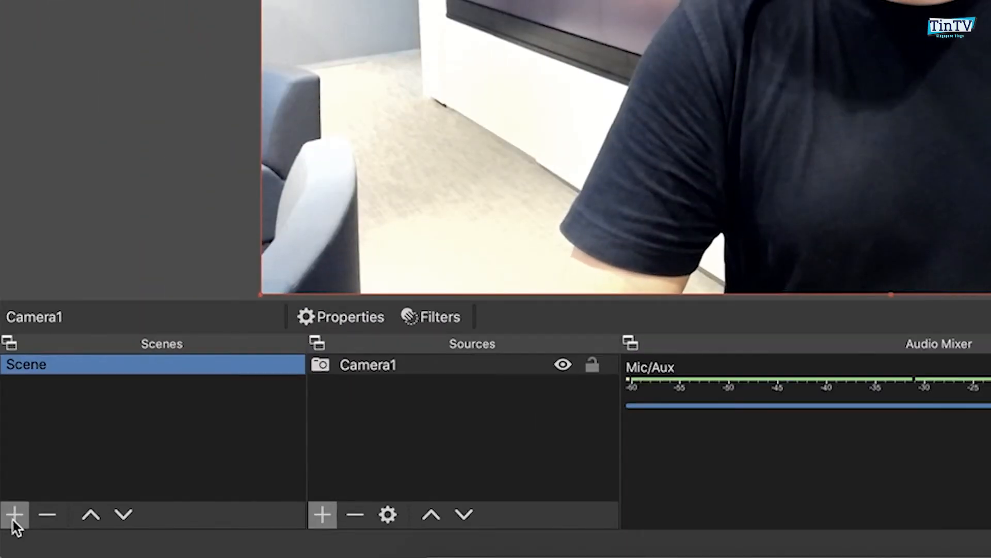
pyautogui.click(14, 519)
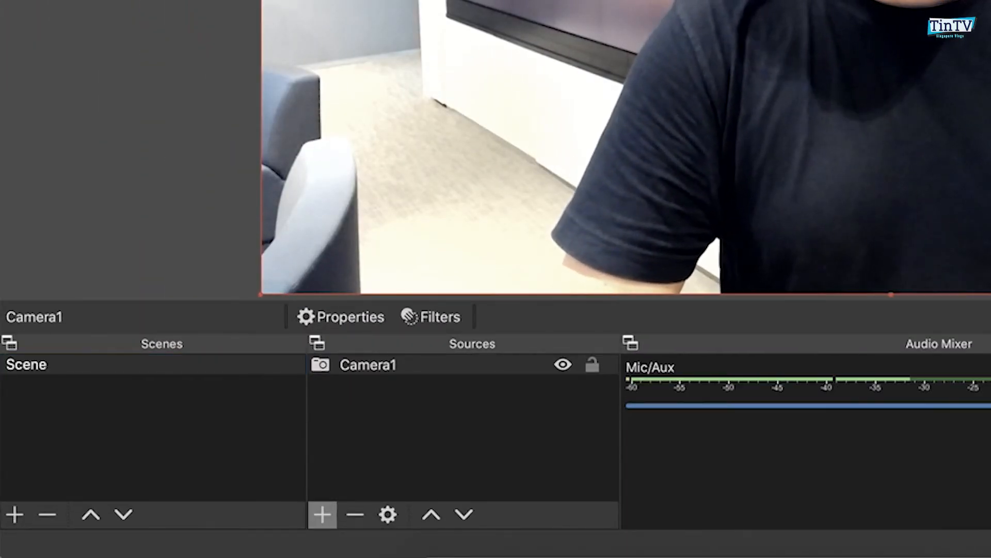
pyautogui.press('Return')
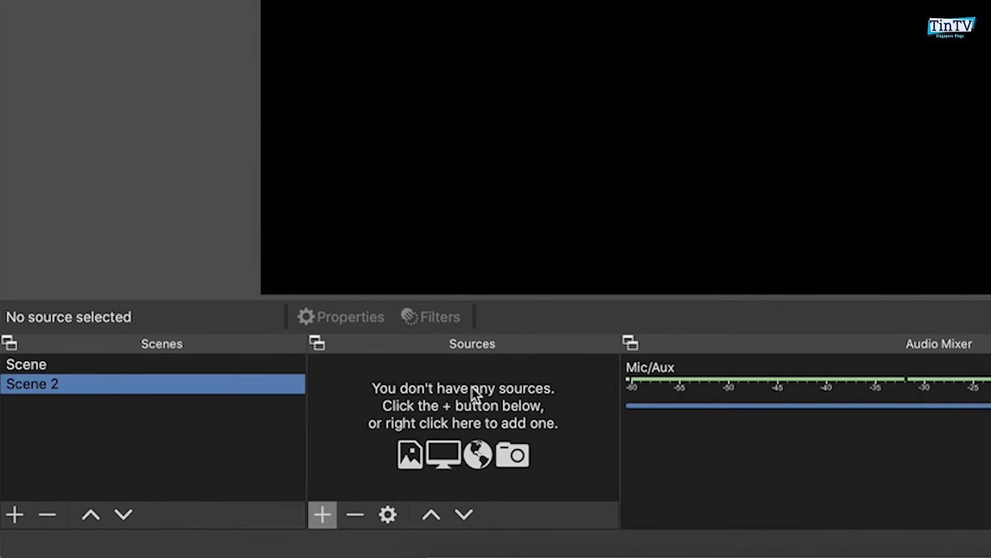
# Add the existing Camera1 video capture device as a visible source in Scene 2.
pyautogui.click(321, 513)
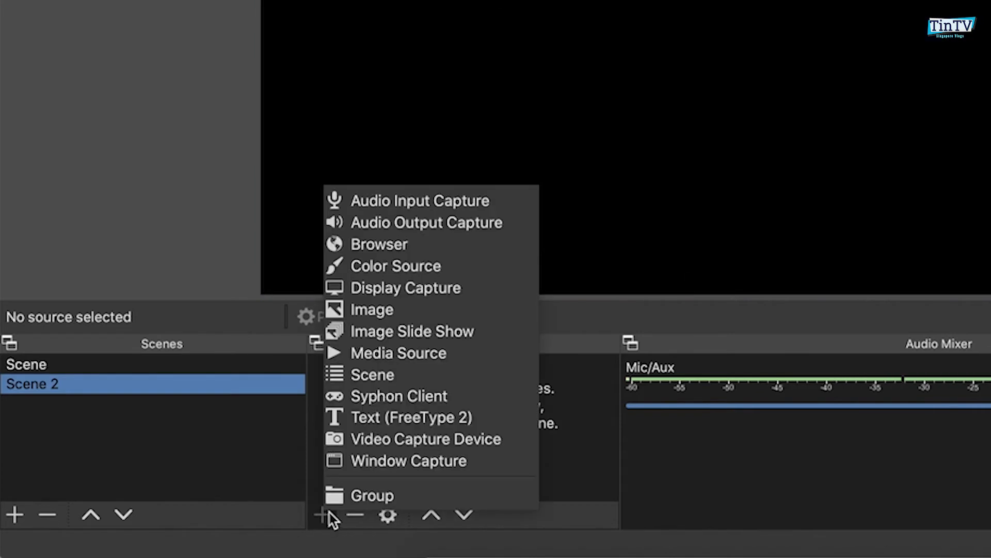
pyautogui.click(433, 441)
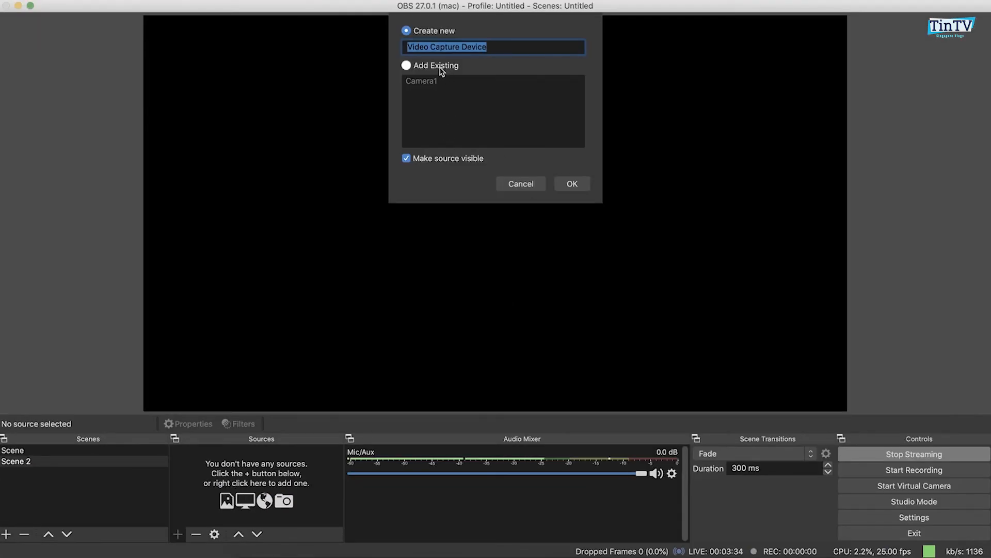
pyautogui.click(442, 70)
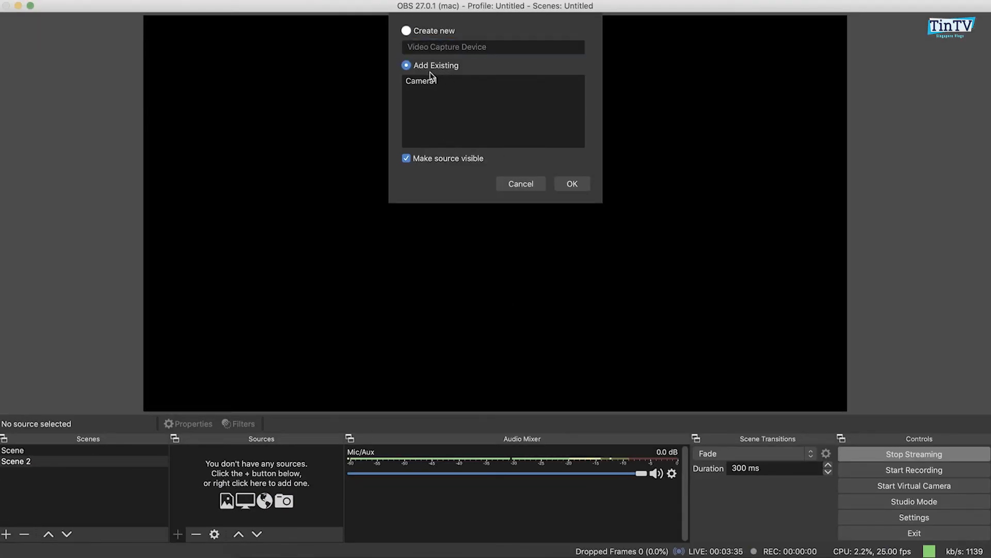
pyautogui.click(428, 83)
pyautogui.click(563, 185)
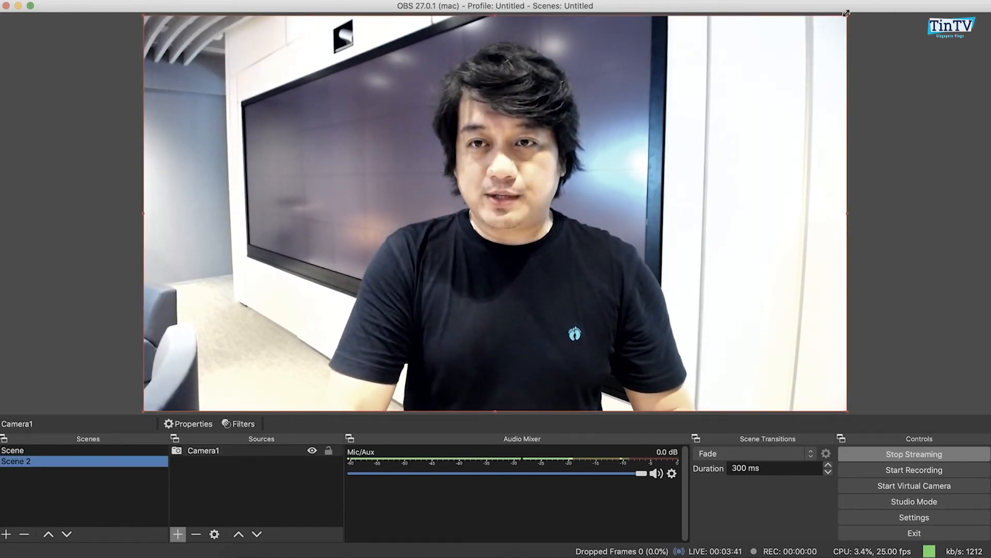
# Shrink the Camera1 source in Scene 2 to about a quarter of the canvas width in the lower-left corner.
pyautogui.moveTo(847, 16); pyautogui.dragTo(314, 332)
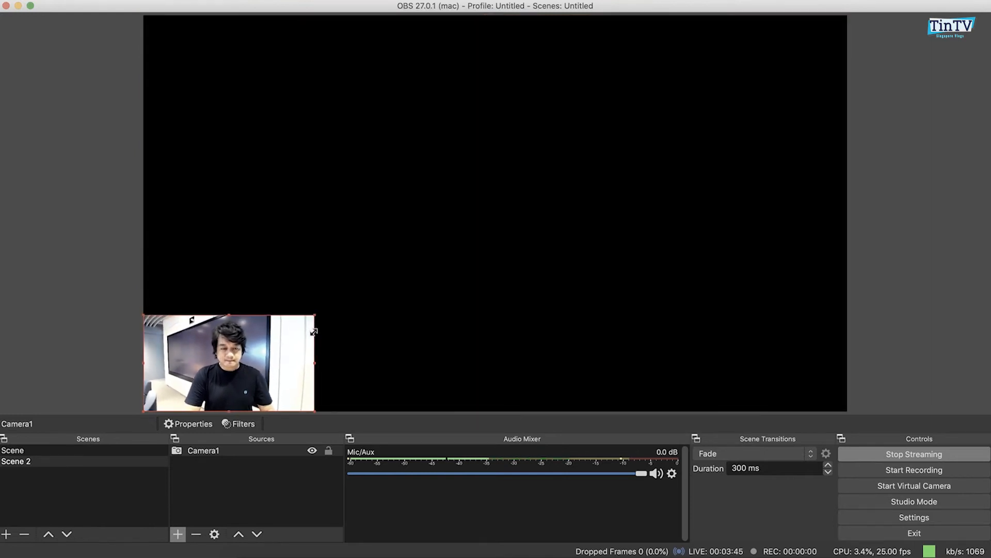
pyautogui.click(911, 250)
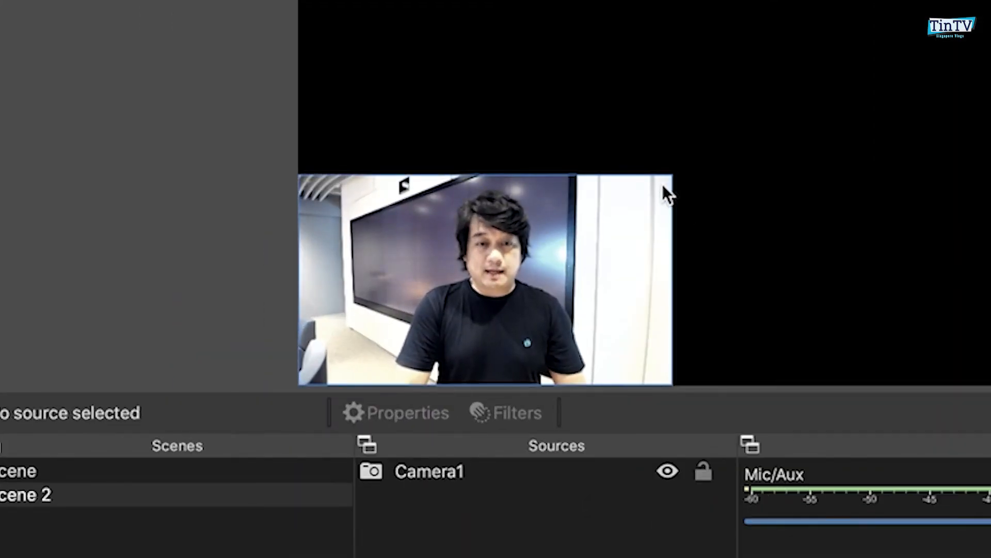
pyautogui.click(663, 187)
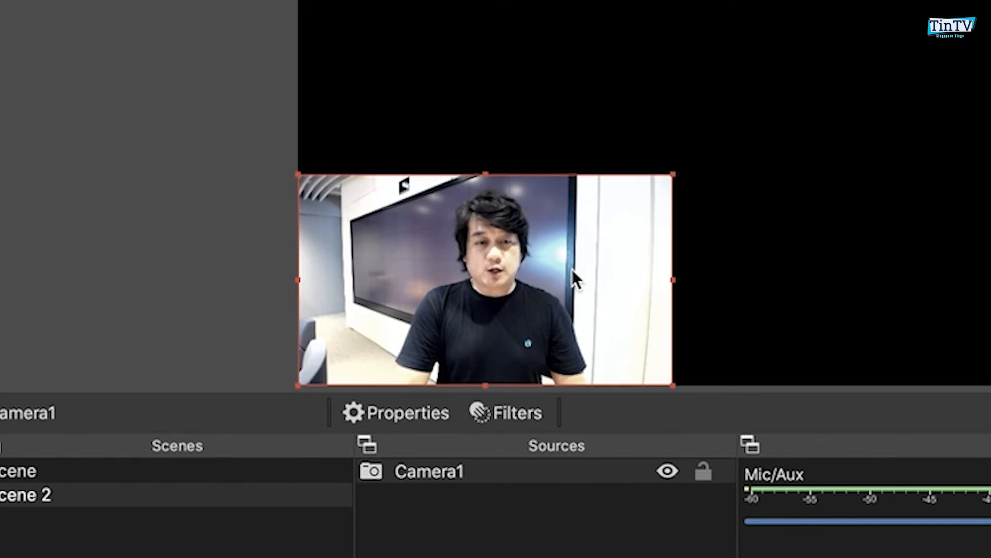
# Add a new visible window capture source to Scene 2 under the suggested name, capturing the [Microsoft PowerPoint] Presentation2 window.
pyautogui.moveTo(572, 268)
pyautogui.mouseDown()
pyautogui.moveTo(573, 0)
pyautogui.moveTo(548, 217)
pyautogui.moveTo(574, 267)
pyautogui.mouseUp()
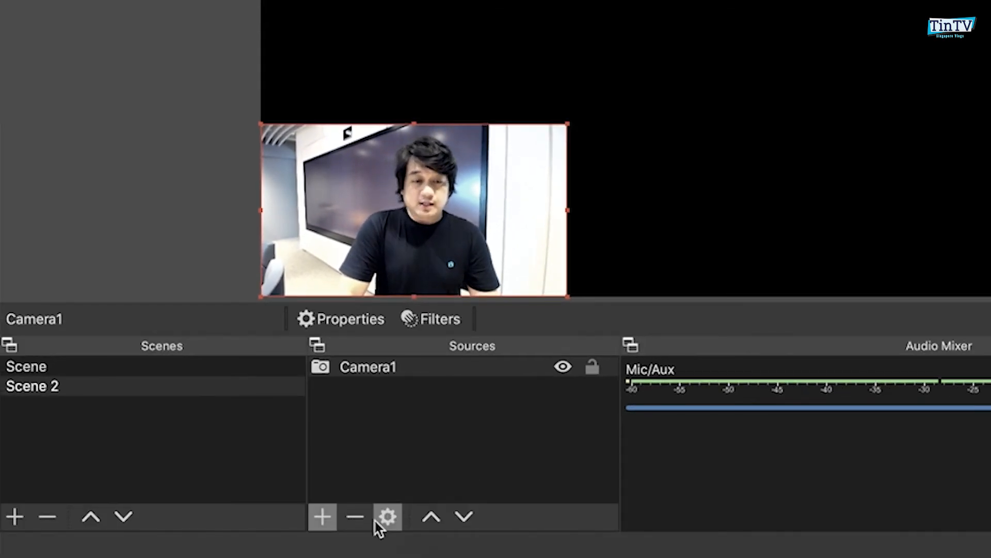
pyautogui.click(324, 522)
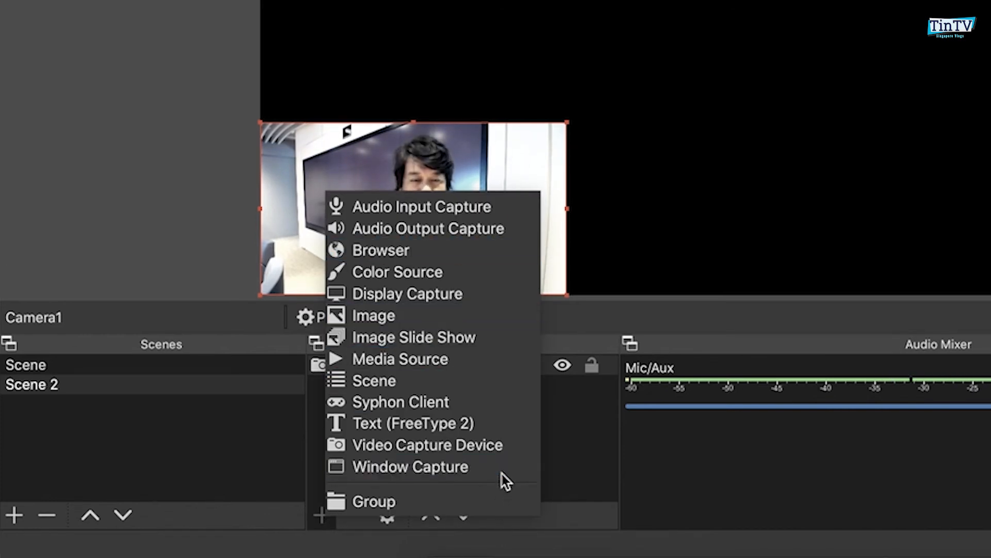
pyautogui.click(502, 470)
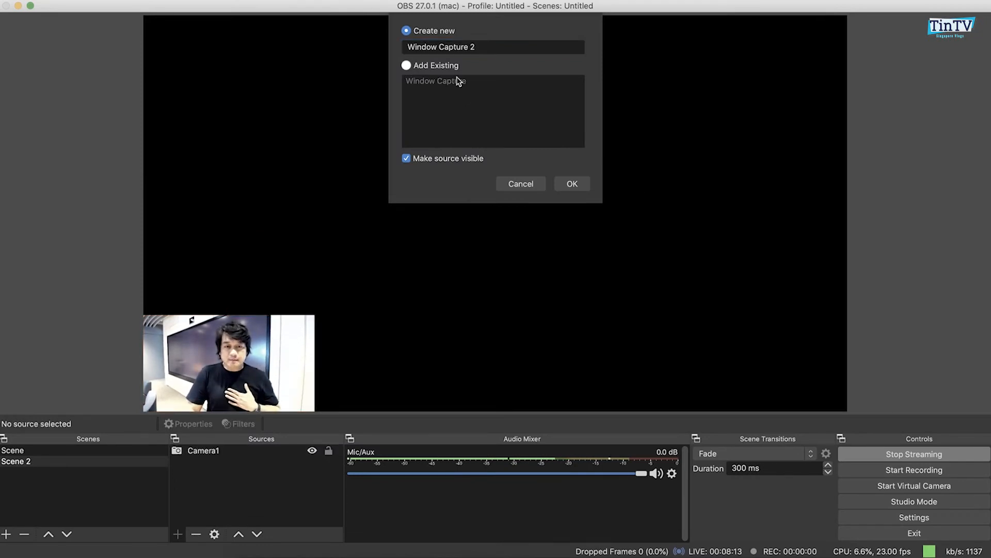
pyautogui.click(572, 182)
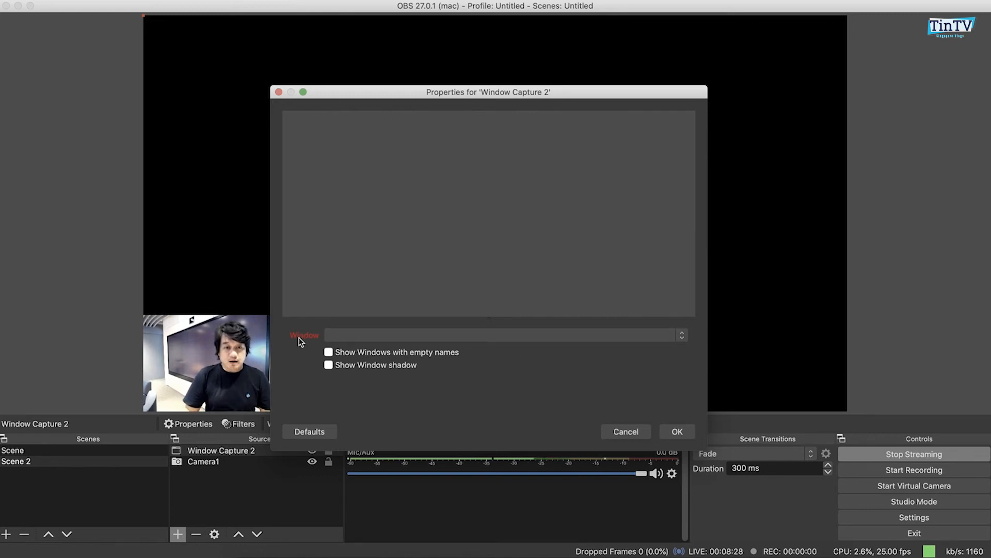
pyautogui.click(356, 336)
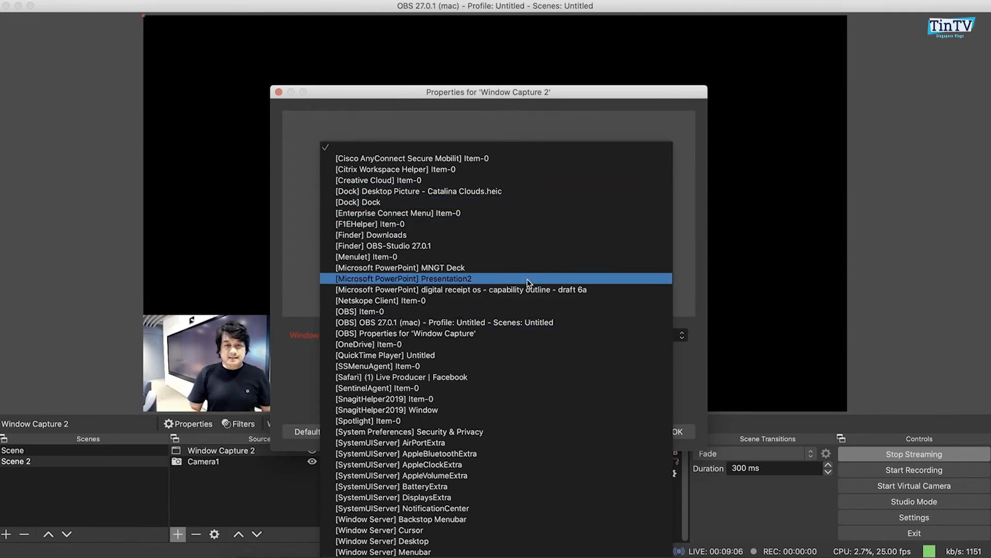
pyautogui.click(433, 278)
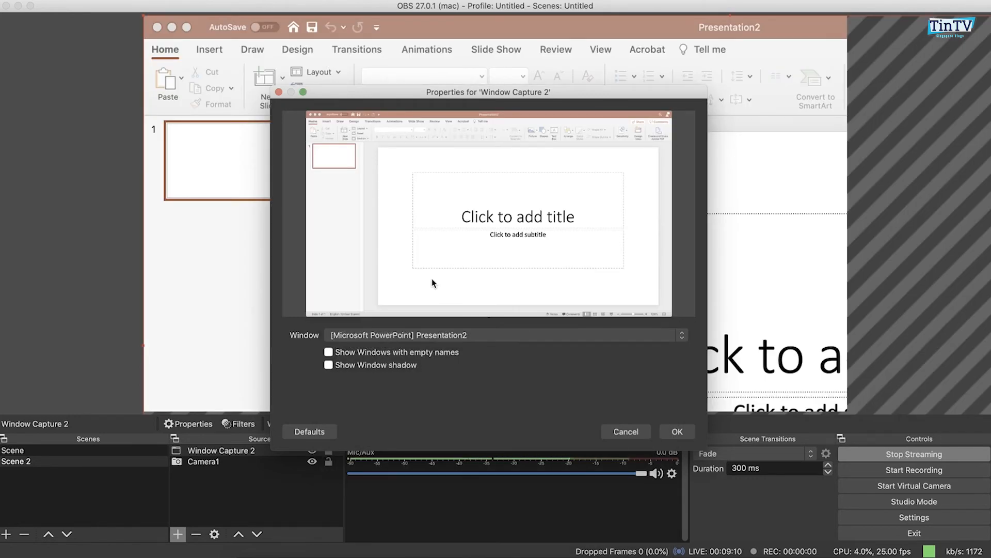
pyautogui.click(676, 432)
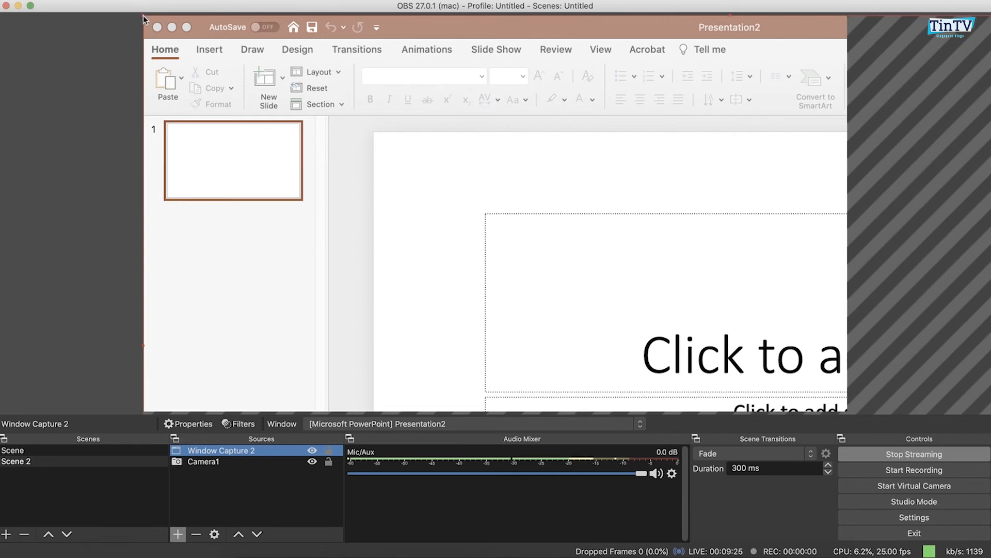
# Scale down the PowerPoint window capture and position it to fill the whole Scene 2 canvas, then deselect it.
pyautogui.moveTo(144, 19); pyautogui.dragTo(584, 242)
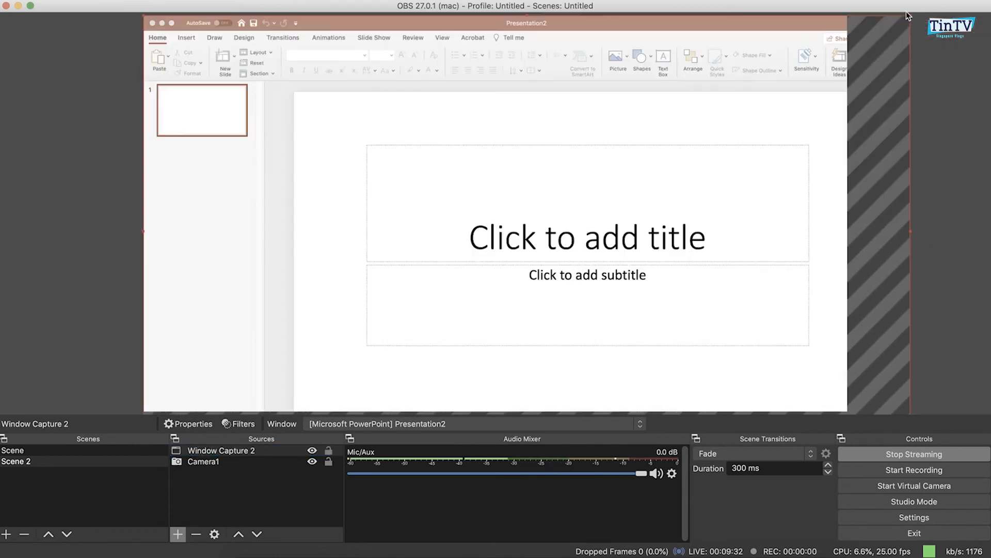
pyautogui.moveTo(912, 15); pyautogui.dragTo(848, 76)
pyautogui.moveTo(759, 174); pyautogui.dragTo(759, 134)
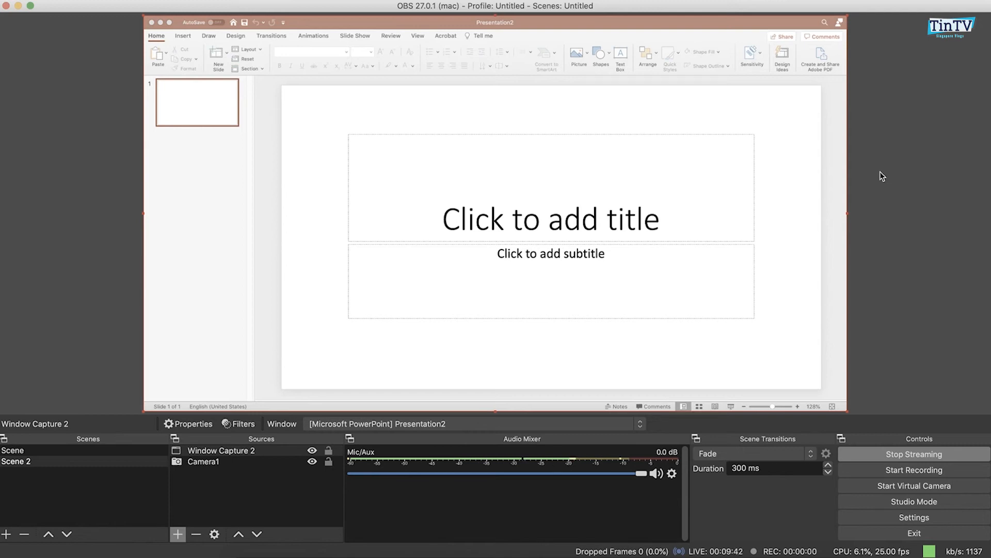
pyautogui.click(278, 469)
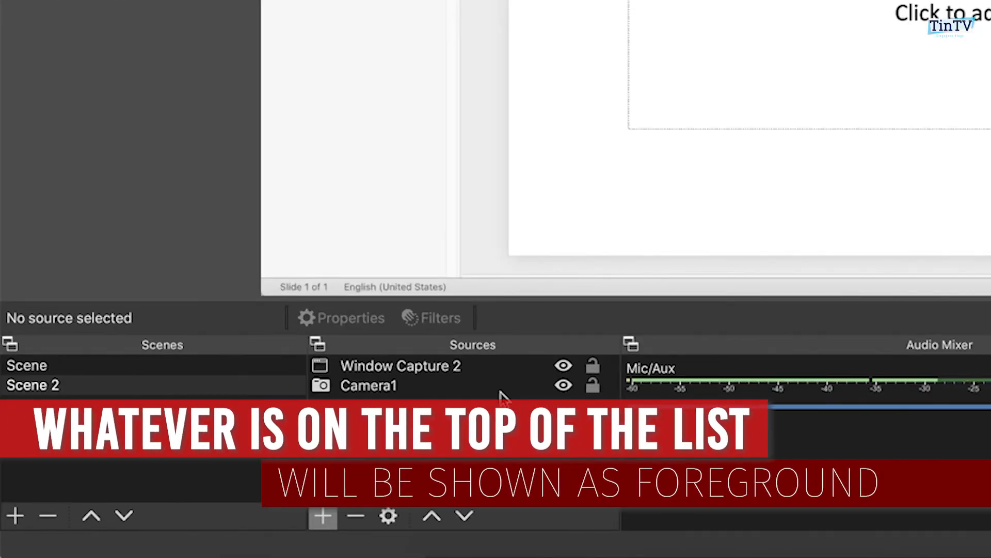
# Move Camera1 above Window Capture 2 in the source order so the camera overlays the presentation.
pyautogui.click(388, 366)
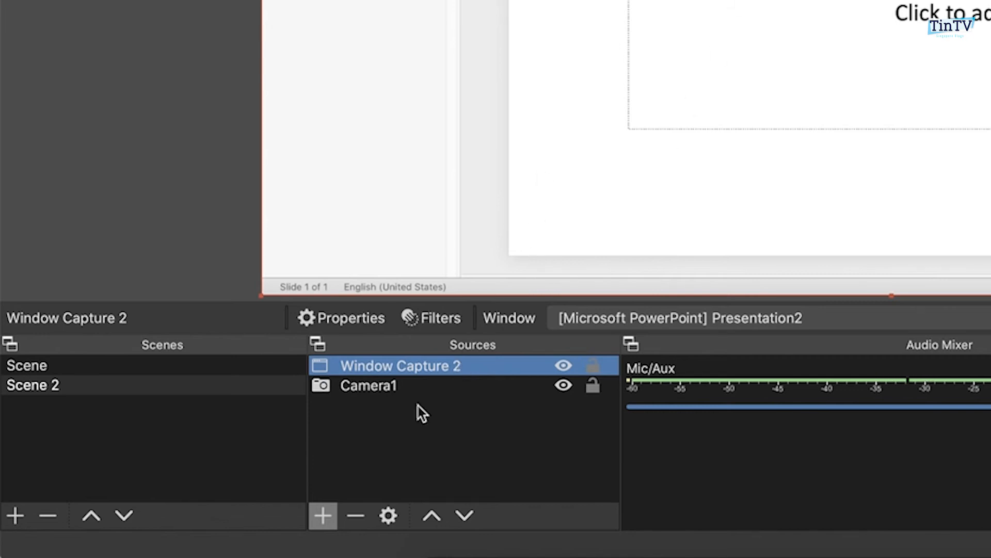
pyautogui.click(382, 391)
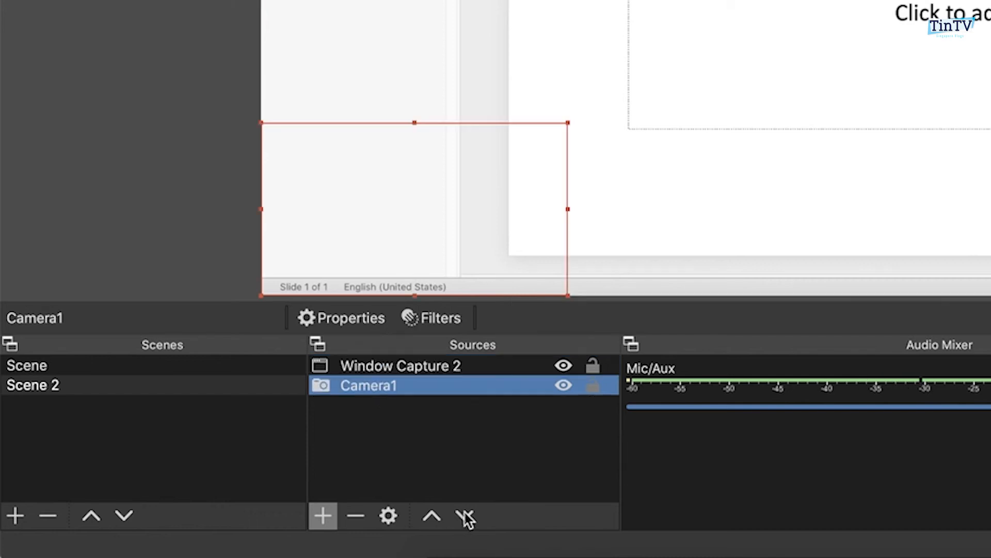
pyautogui.click(414, 366)
pyautogui.click(416, 386)
pyautogui.click(433, 516)
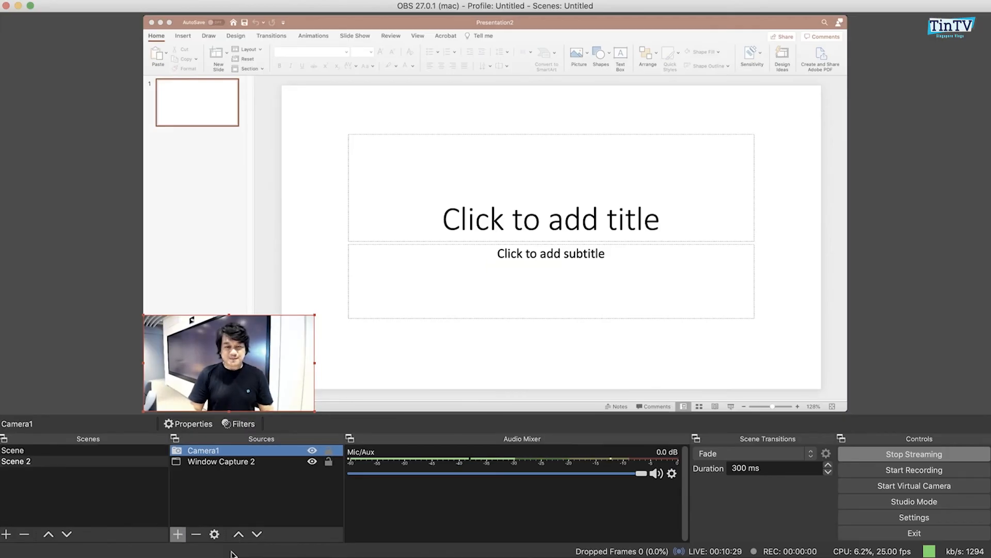
pyautogui.click(250, 483)
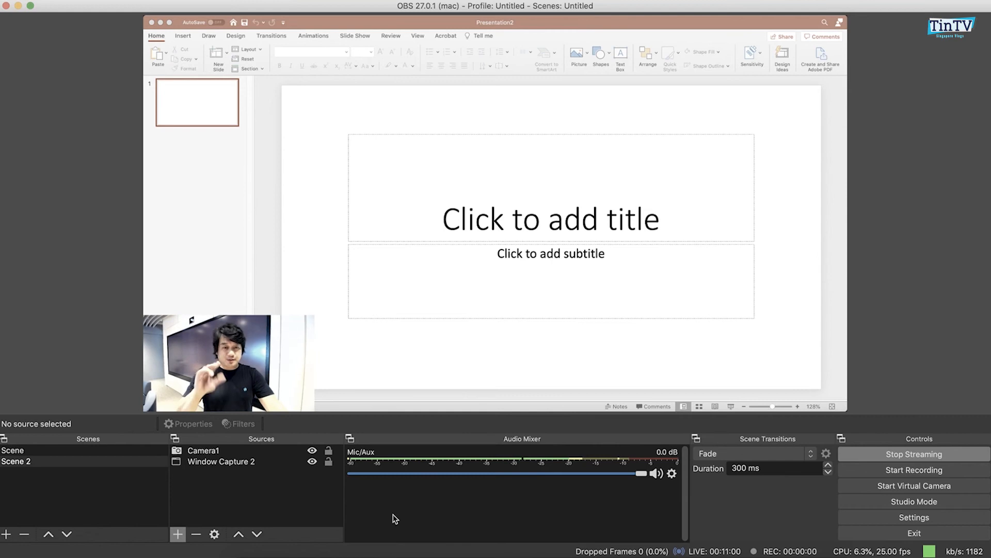
# Switch the live output to the full-camera Scene, over to Scene 2, and back to Scene.
pyautogui.click(74, 452)
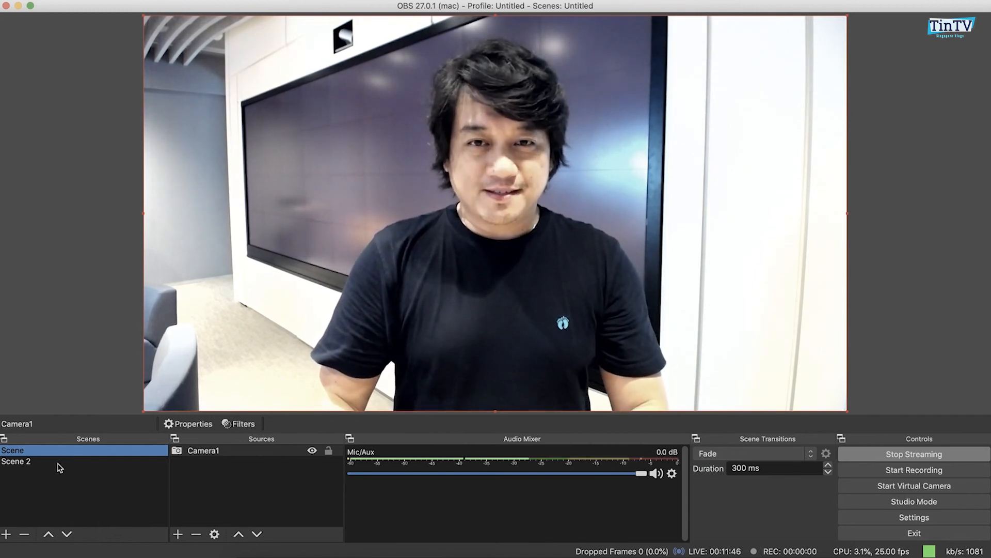
pyautogui.click(58, 463)
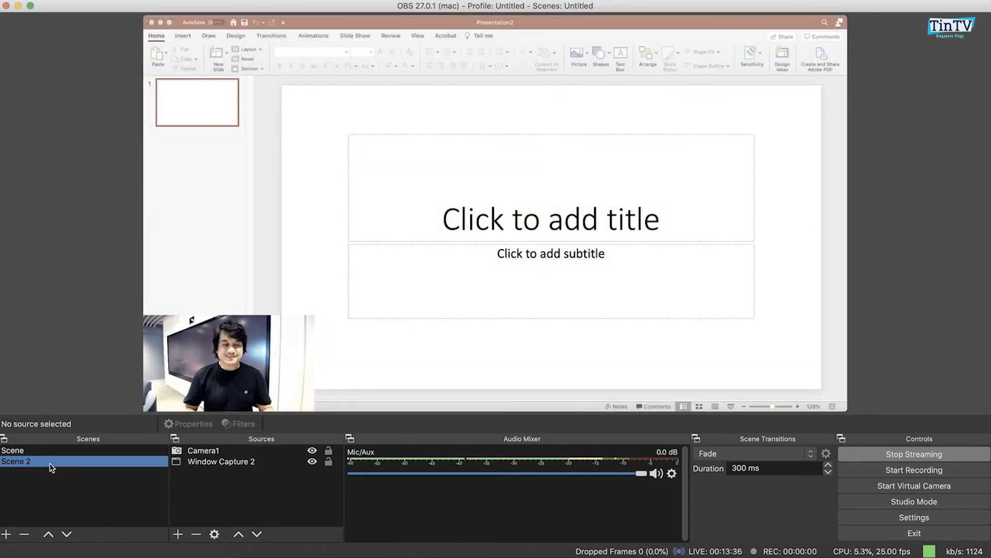
pyautogui.click(48, 454)
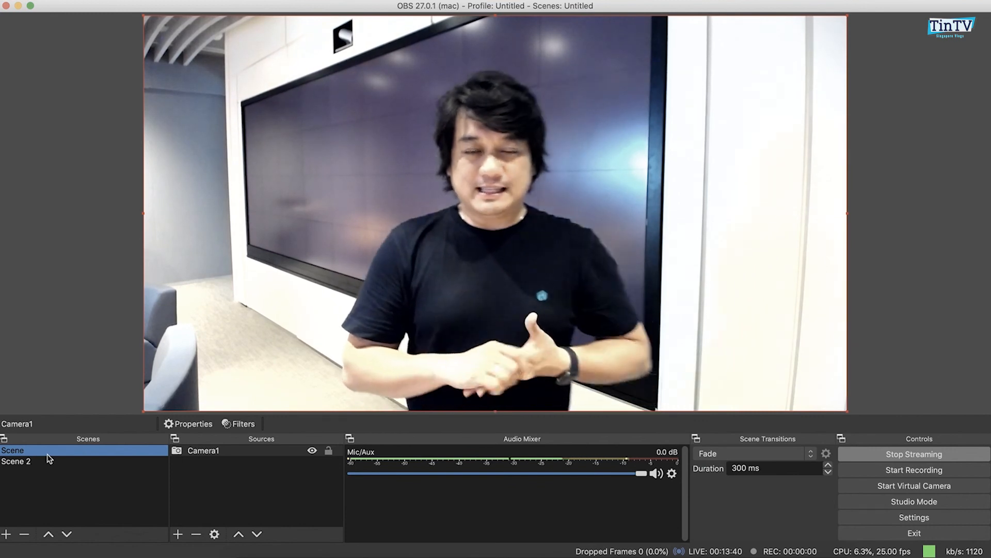